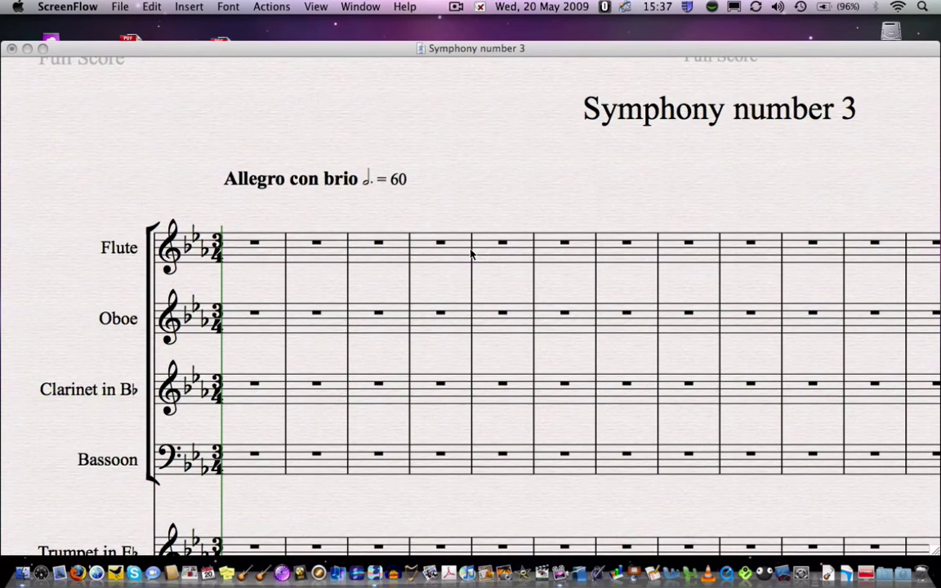
Activate the Sibelius window showing the 'Symphony number 3' score
click(471, 254)
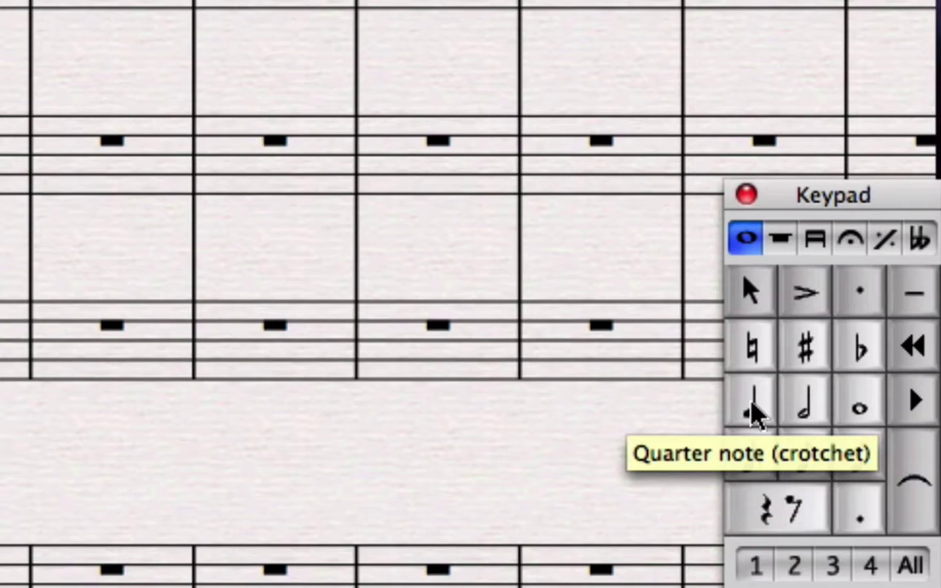
Select the crotchet (quarter note) on the Keypad
click(752, 406)
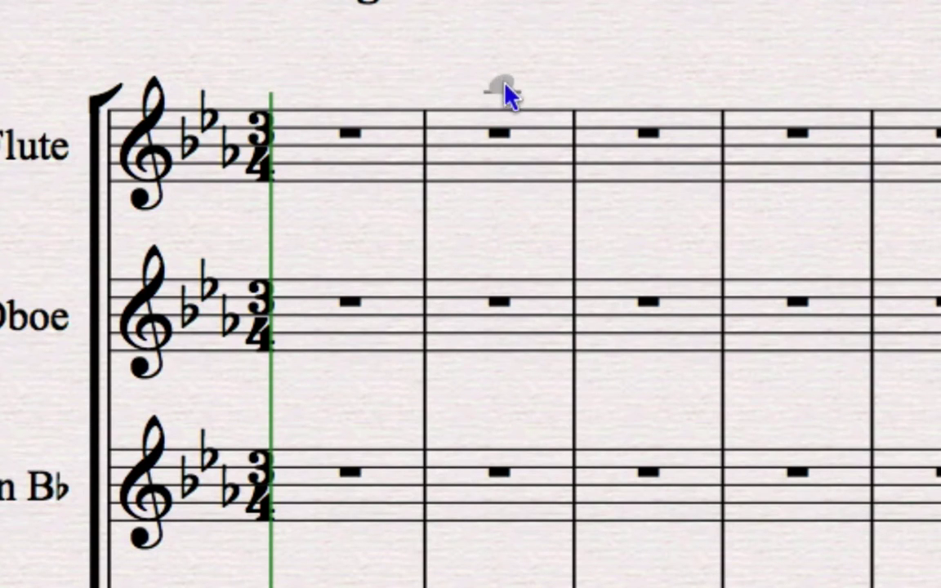
Put a two-note crotchet chord on Flute beat 1 and a crotchet on Oboe beat 1
click(509, 120)
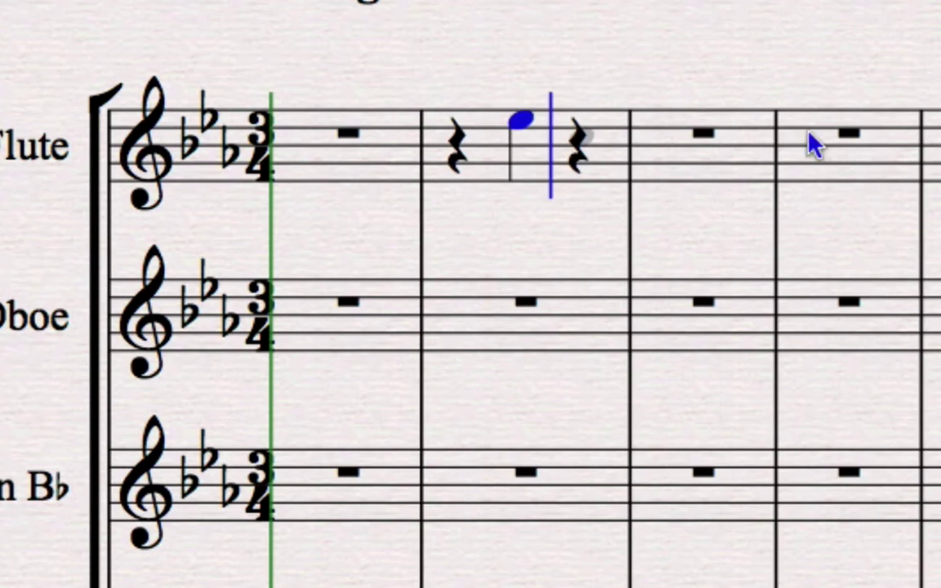
key(super+z)
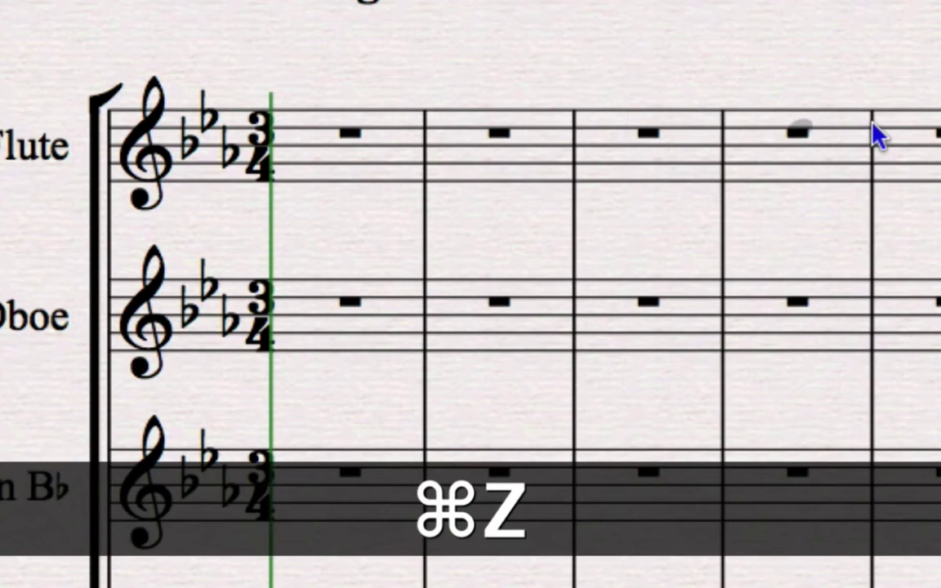
click(288, 81)
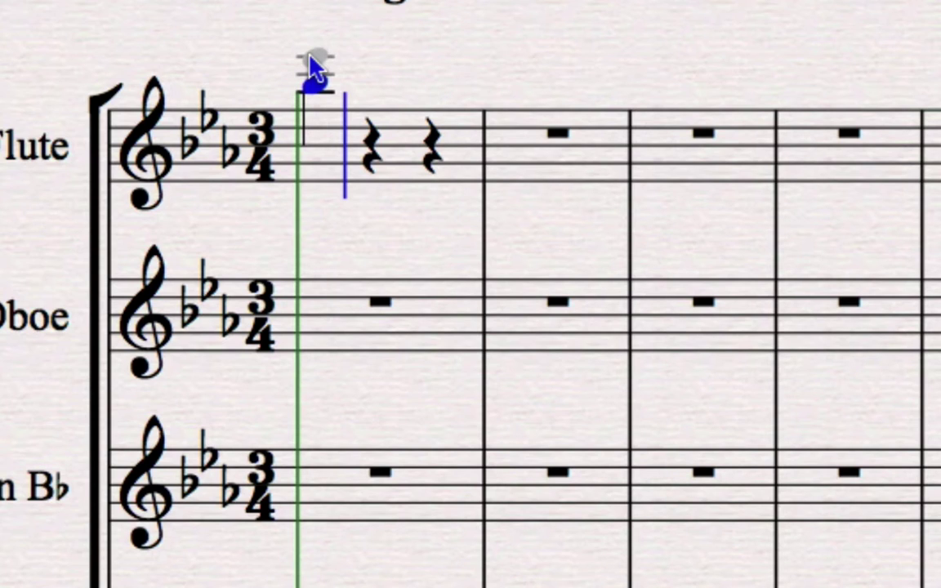
click(314, 63)
click(319, 272)
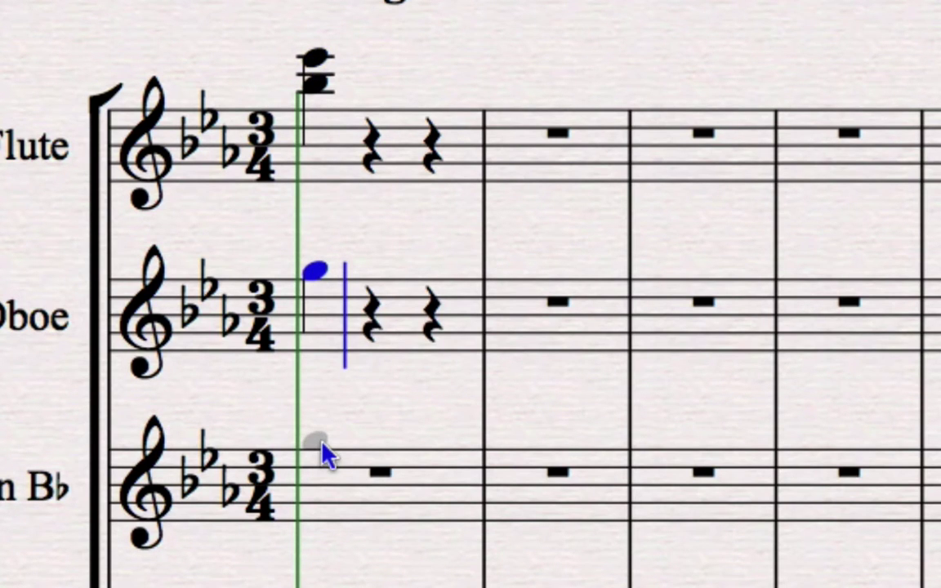
Enter a clarinet crotchet and make the Oboe's first beat a two-note chord
click(323, 459)
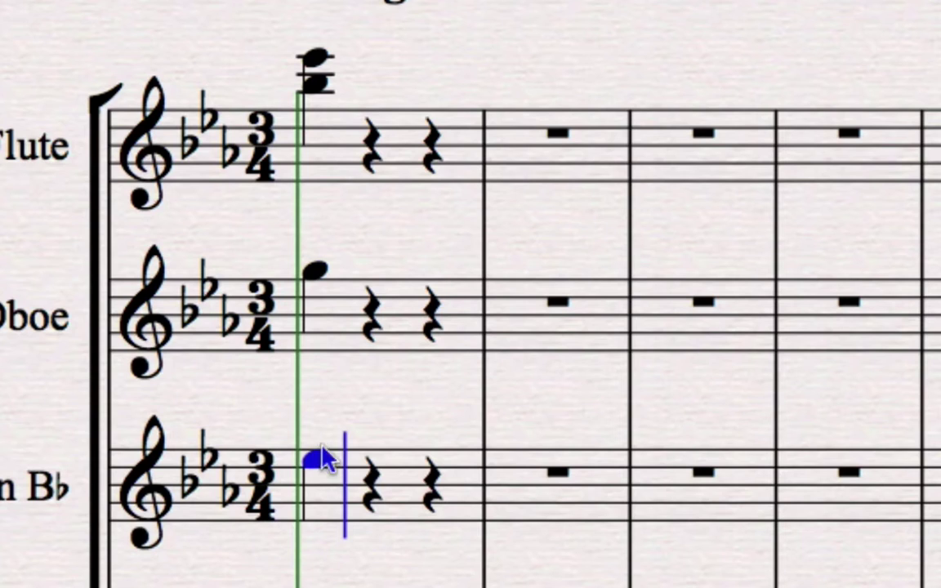
click(316, 291)
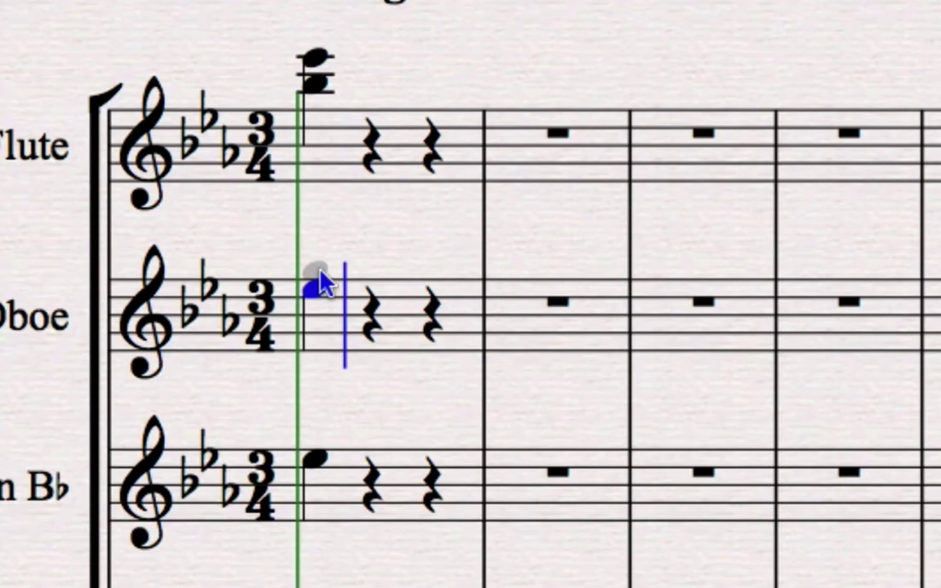
click(319, 269)
Add three more notes to the clarinet's first-beat chord
scroll(335, 408, down, 3)
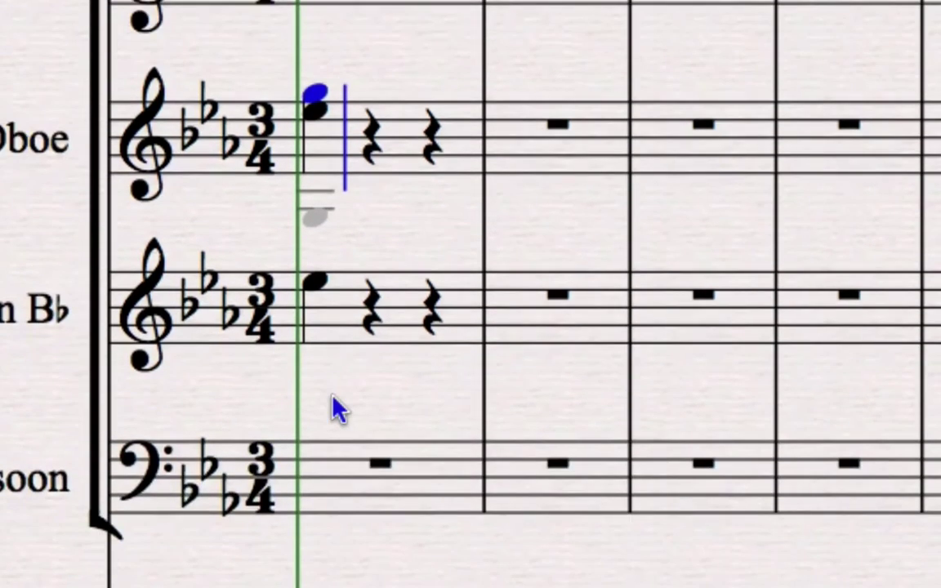
click(324, 272)
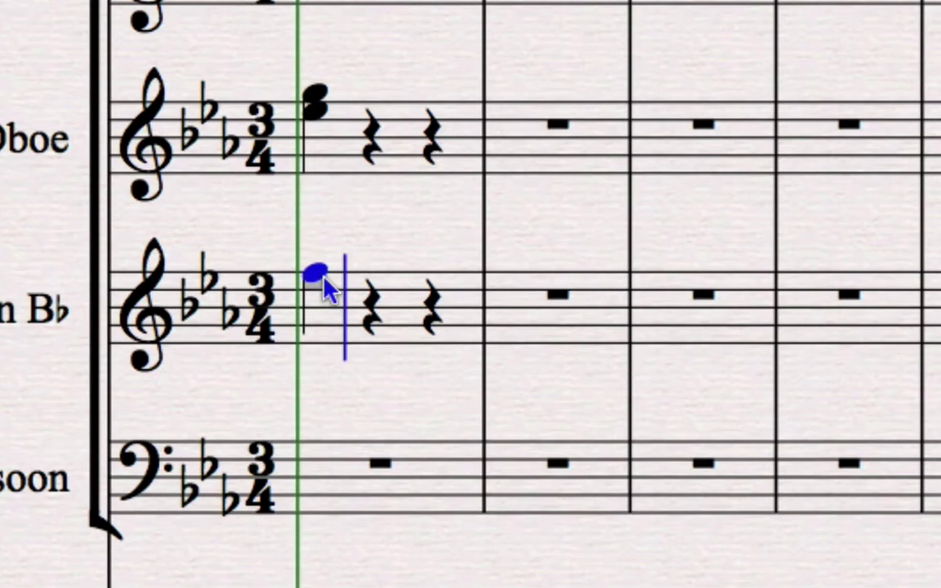
click(324, 285)
click(325, 289)
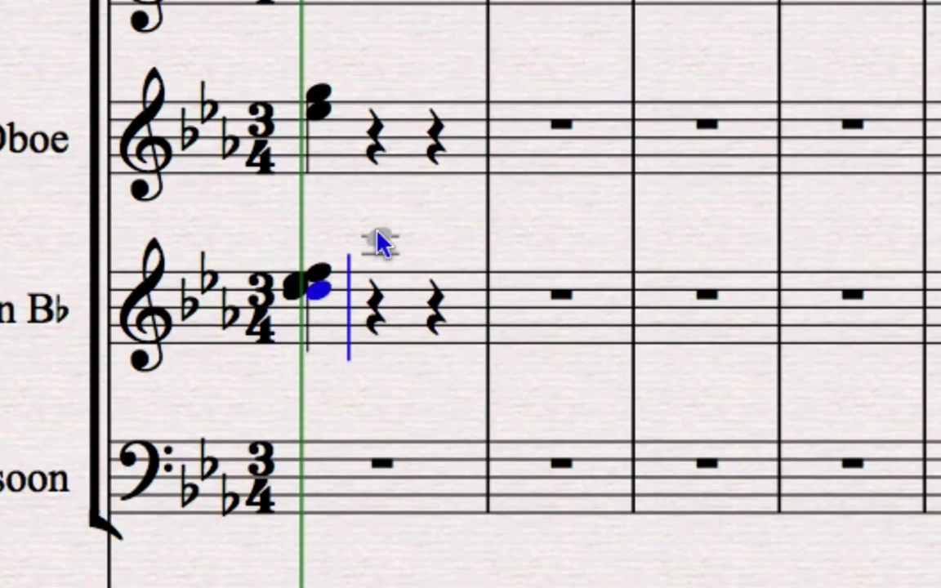
Remove the clashing clarinet chord notes so beat 1 shows a crotchet rest
key(Escape)
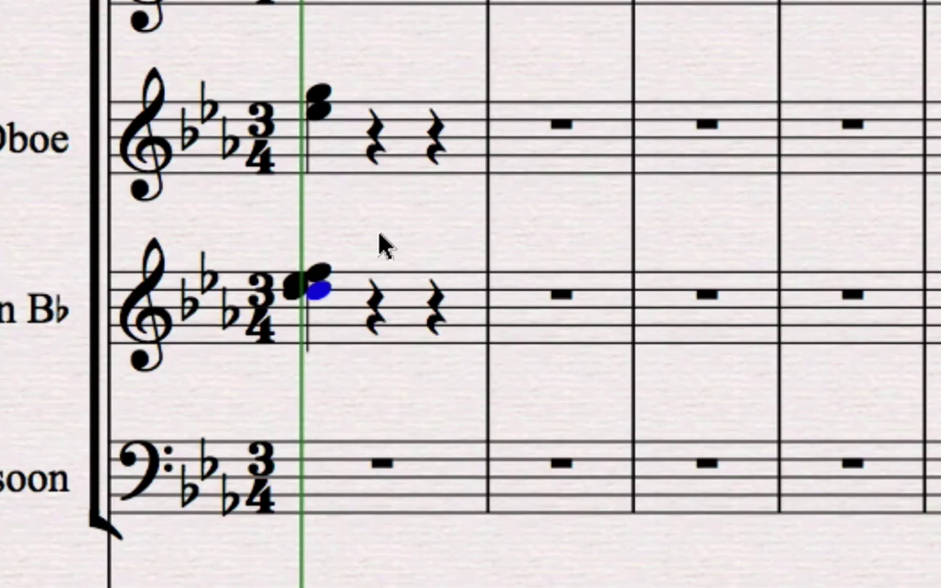
click(326, 270)
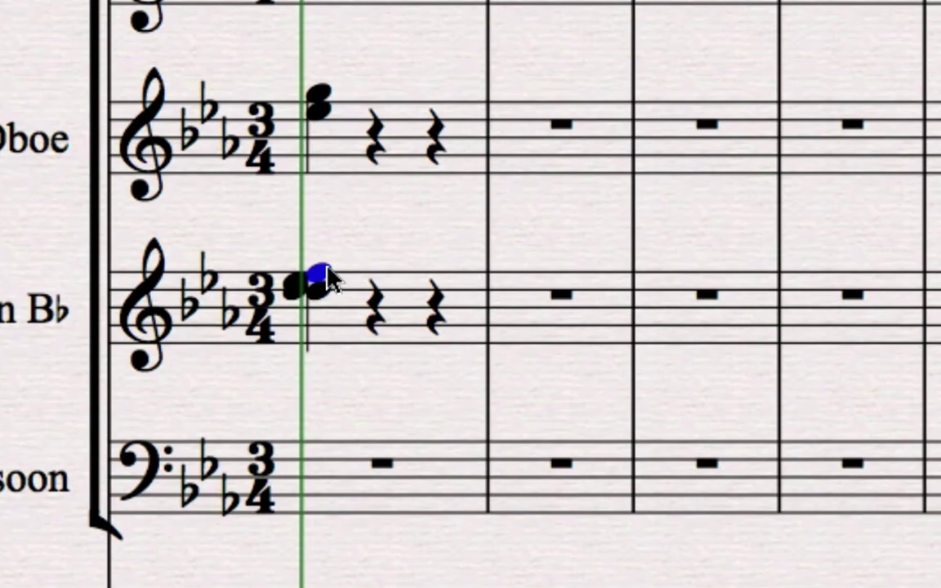
drag(329, 278, 330, 255)
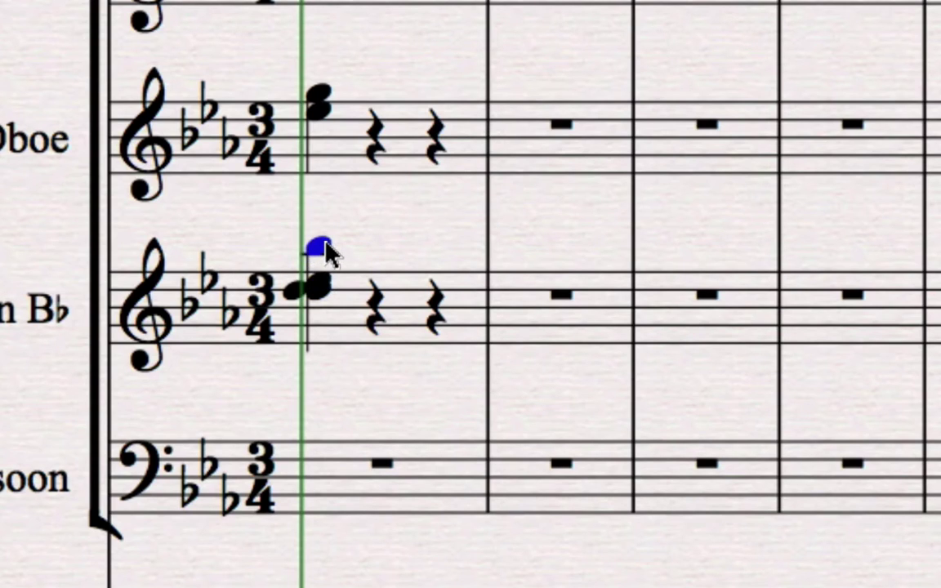
key(ctrl+z)
key(alt+Down)
key(Delete)
key(Delete)
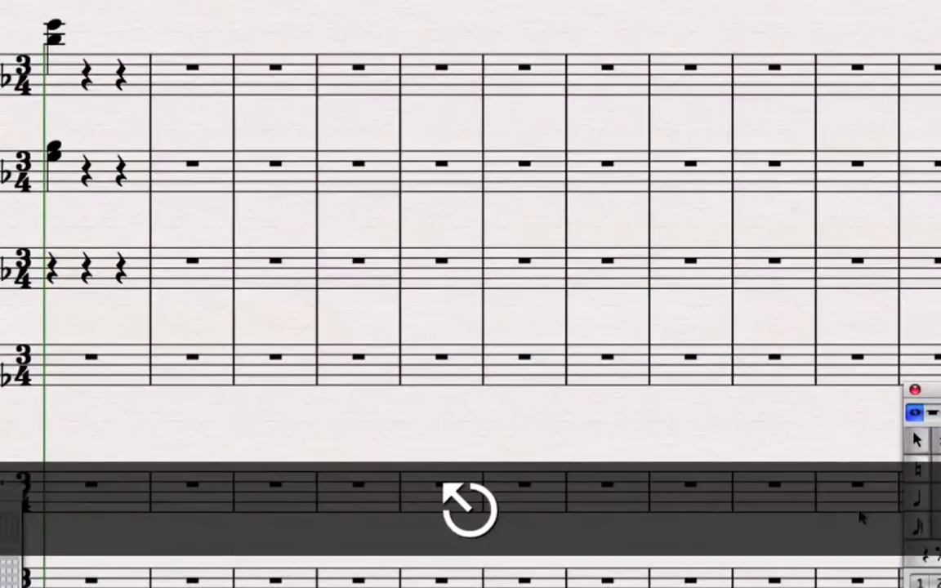
With crotchets selected again, put a two-note chord on Clarinet in B♭ beat 1
click(918, 500)
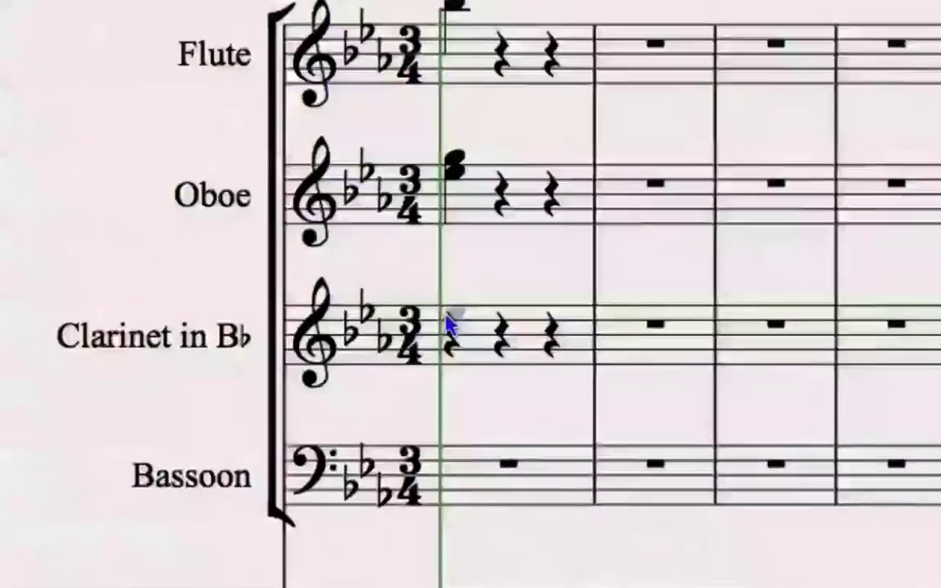
click(456, 317)
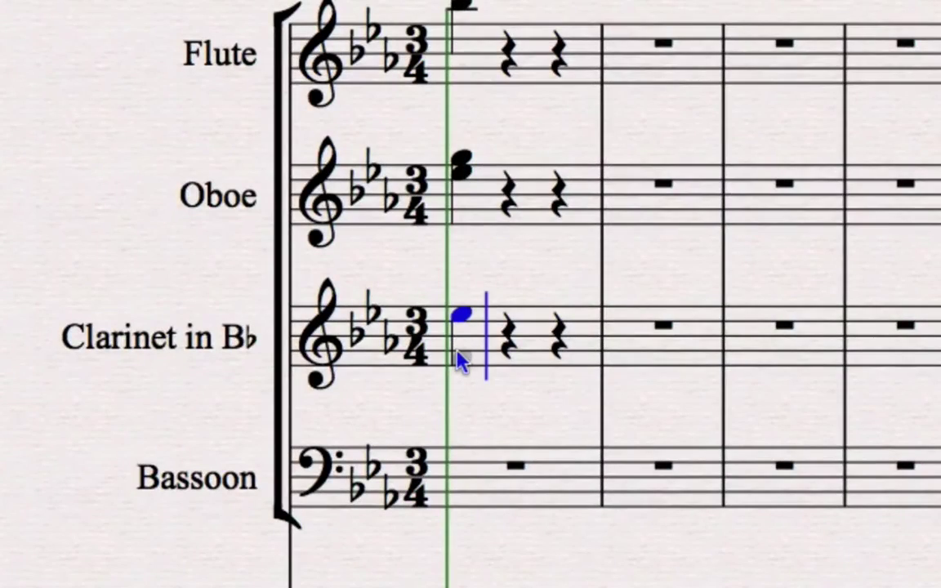
click(458, 352)
Enter a two-note crotchet chord on the Bassoon's first beat
scroll(460, 355, down, 4)
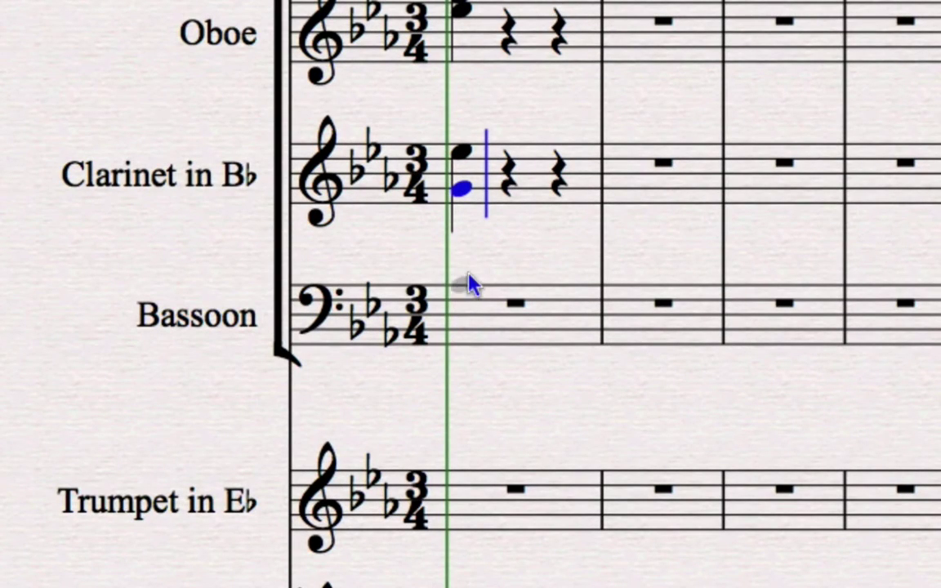
click(462, 260)
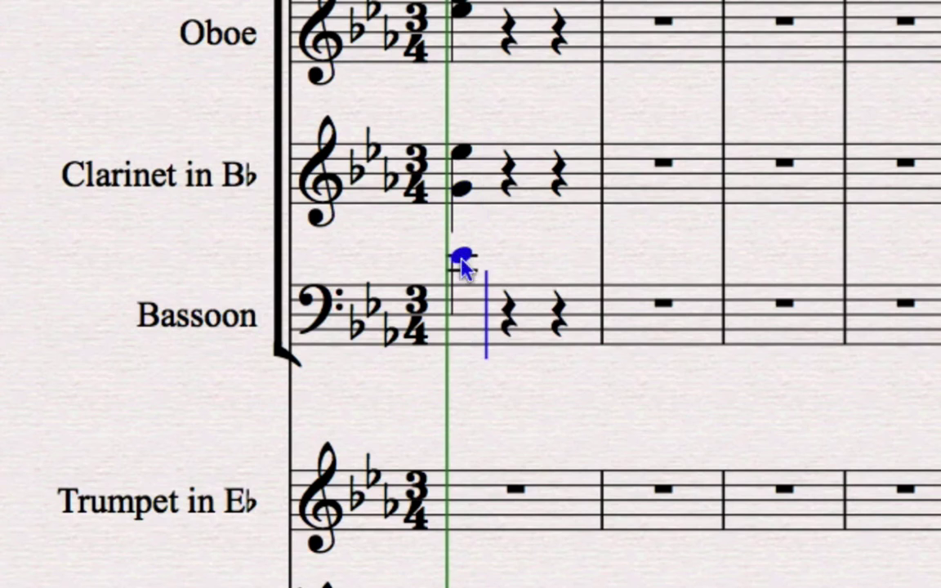
click(460, 315)
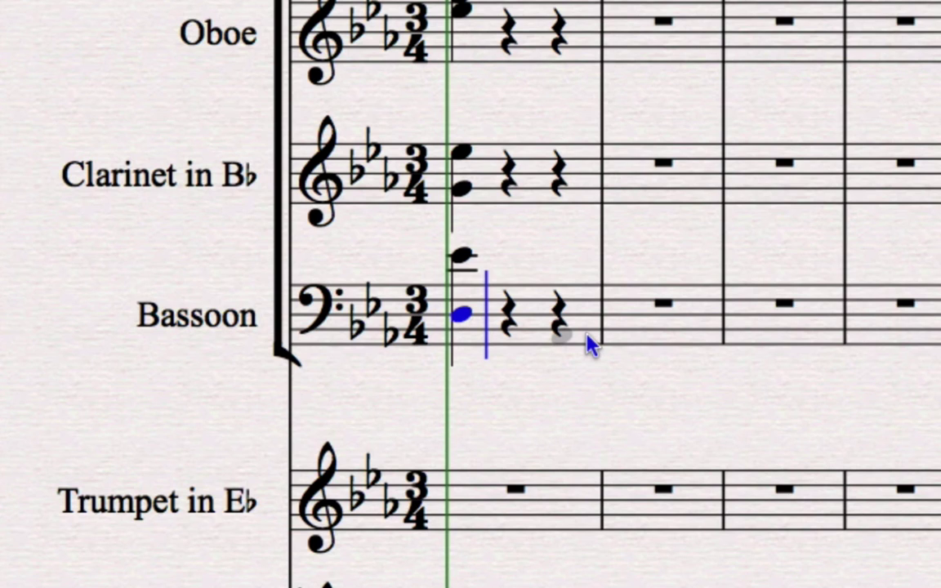
Raise the Bassoon's lower note a step, then put a crotchet on Trumpet in E♭ beat 1, moved down a step
key(Up)
key(Up)
key(Up)
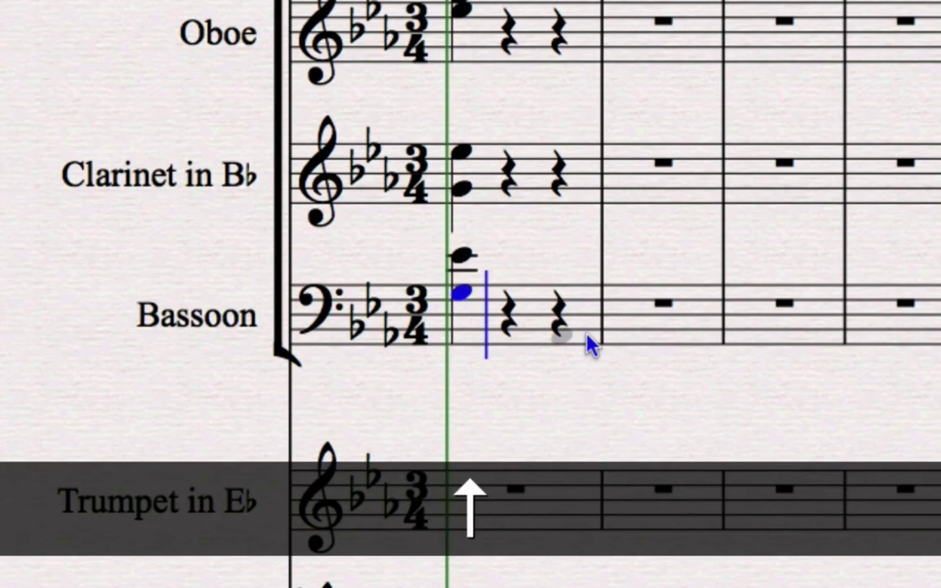
key(Down)
key(Down)
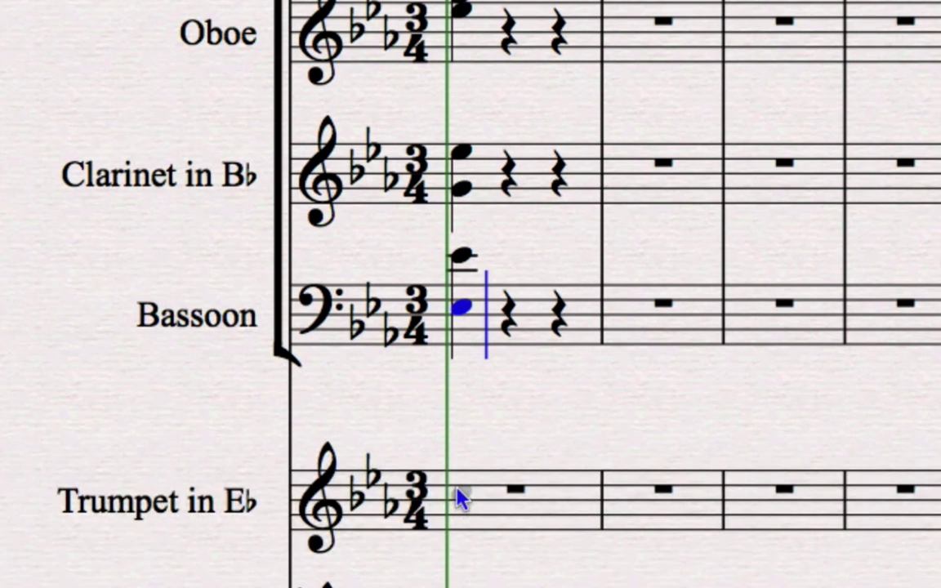
click(455, 475)
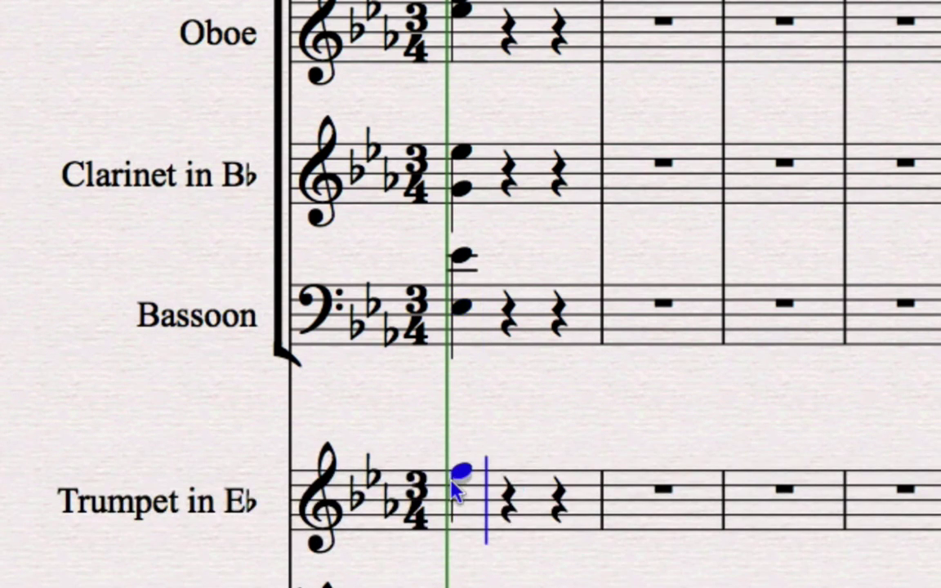
key(Down)
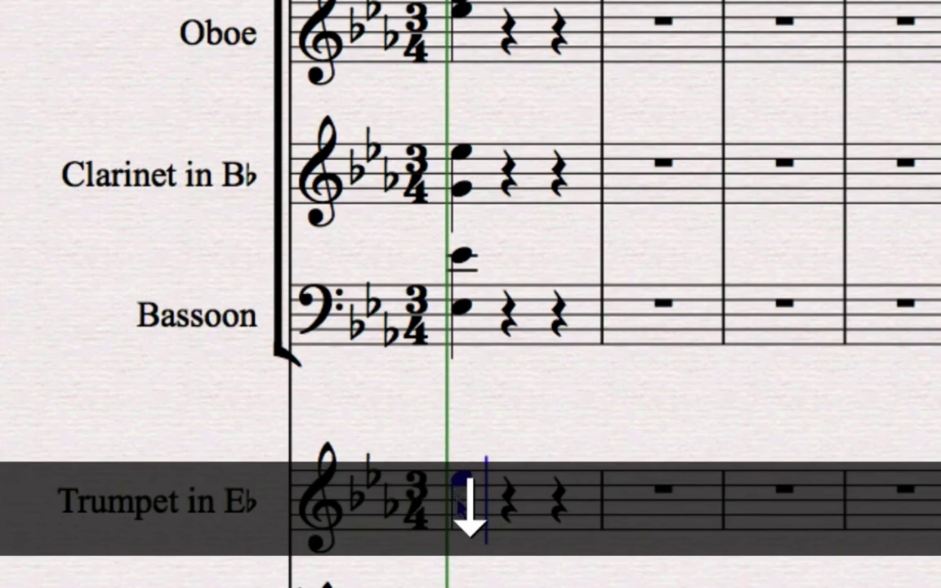